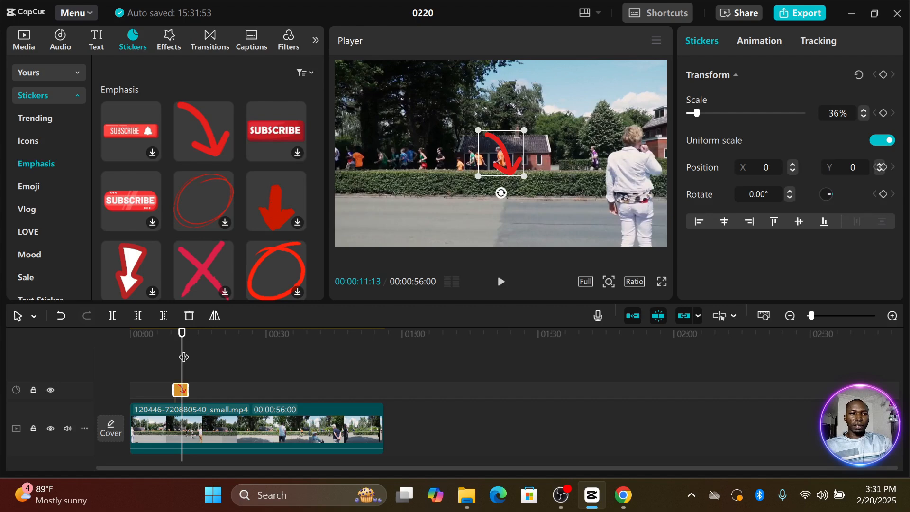
- Move the arrow sticker clip to the start of the timeline and place the arrow above the runner in green, about X 953, Y 317
left_click_drag(182, 358, 126, 359)
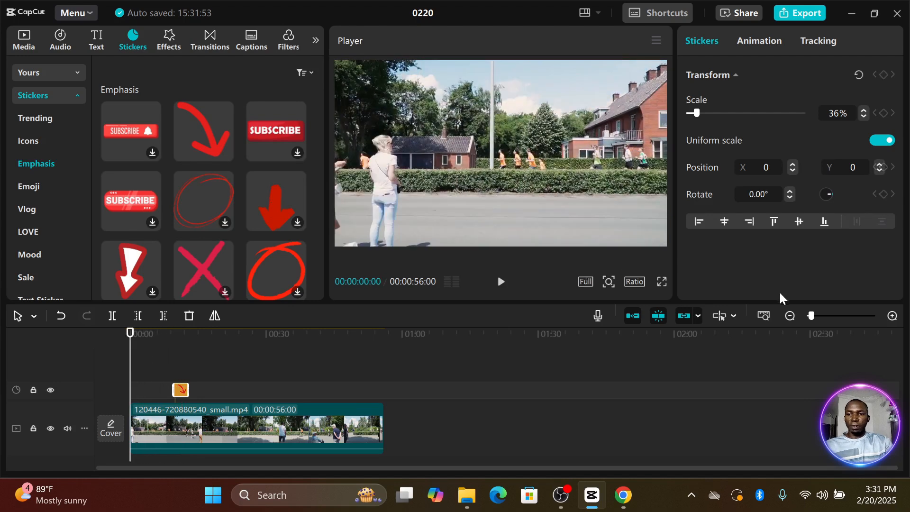
left_click_drag(811, 320, 820, 320)
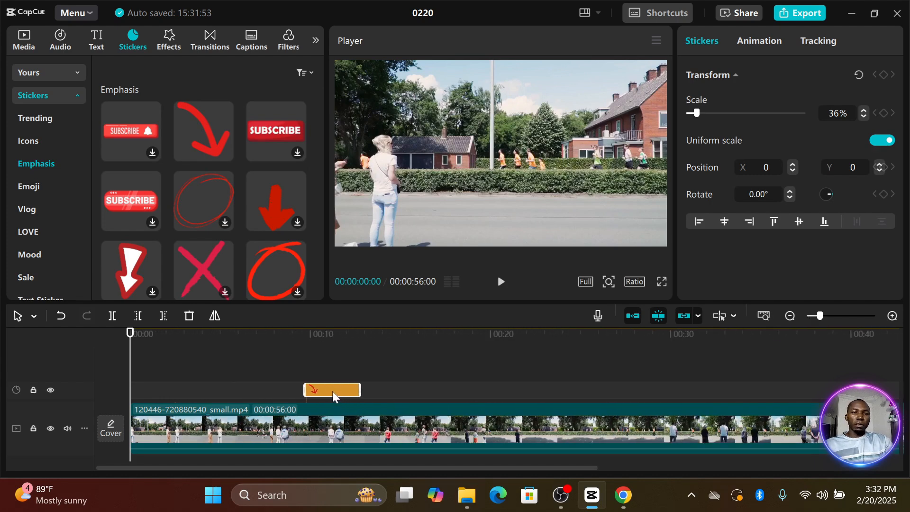
left_click_drag(327, 391, 158, 390)
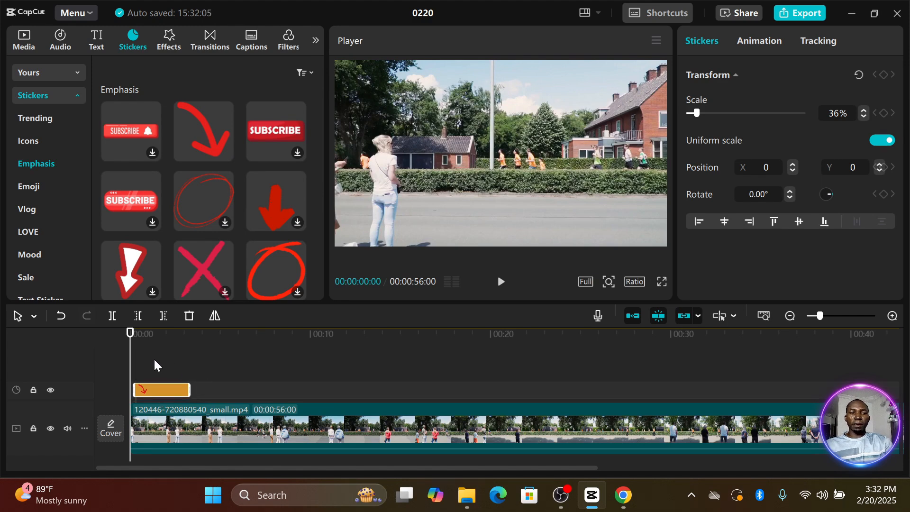
left_click_drag(506, 159, 589, 133)
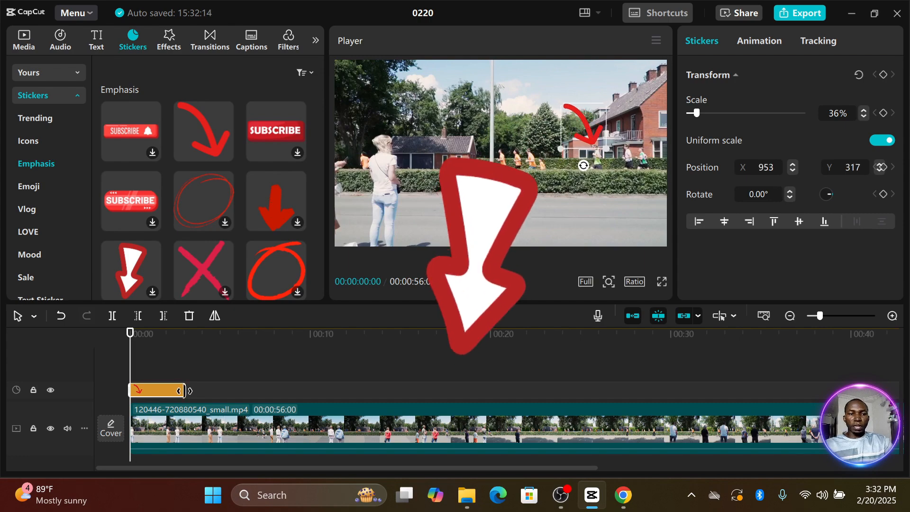
- Extend the arrow sticker's clip to cover the full length of the video
left_click_drag(183, 390, 209, 382)
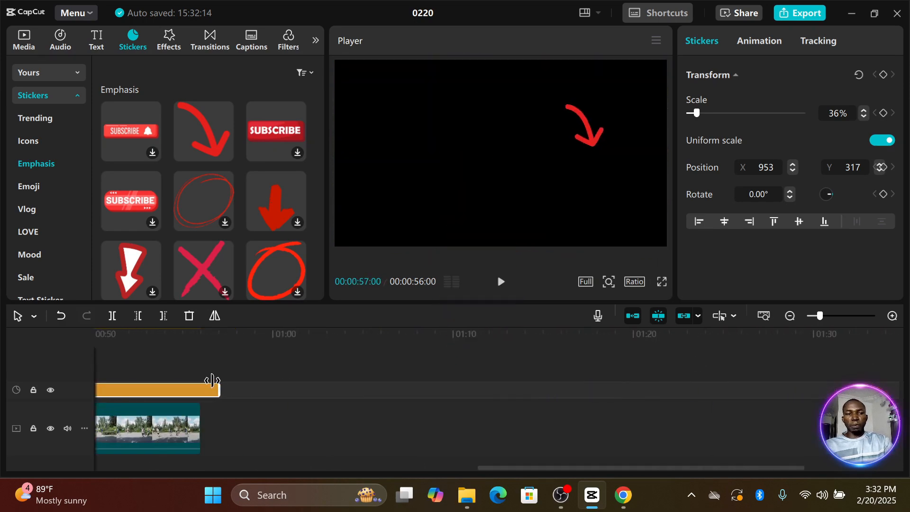
left_click_drag(544, 469, 197, 480)
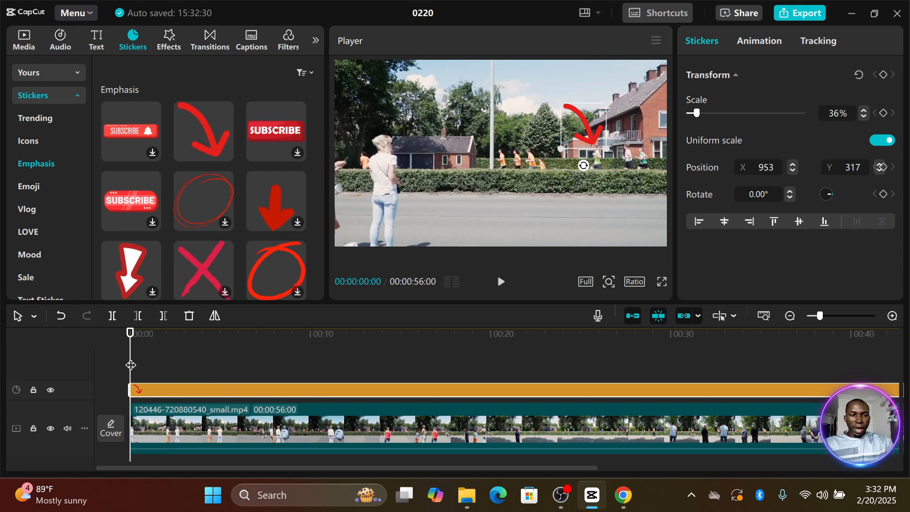
- Add scale and position keyframes to the arrow sticker at 00:00:00:00
mouse_move(131, 365)
left_mouse_down()
mouse_move(144, 365)
mouse_move(125, 366)
left_mouse_up()
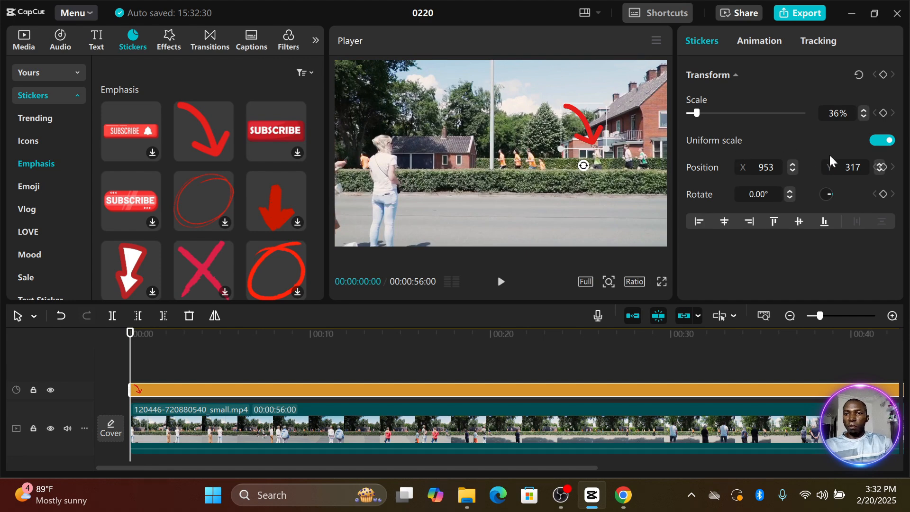
left_click(883, 113)
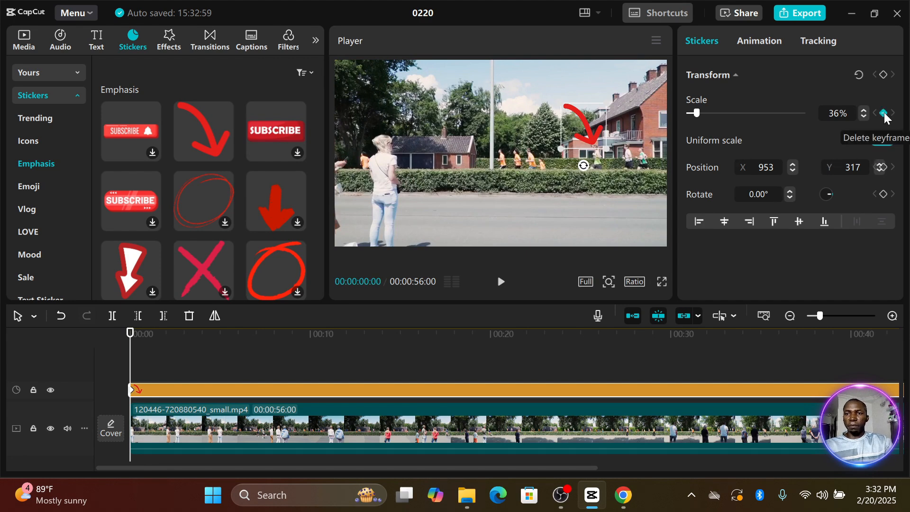
left_click(883, 169)
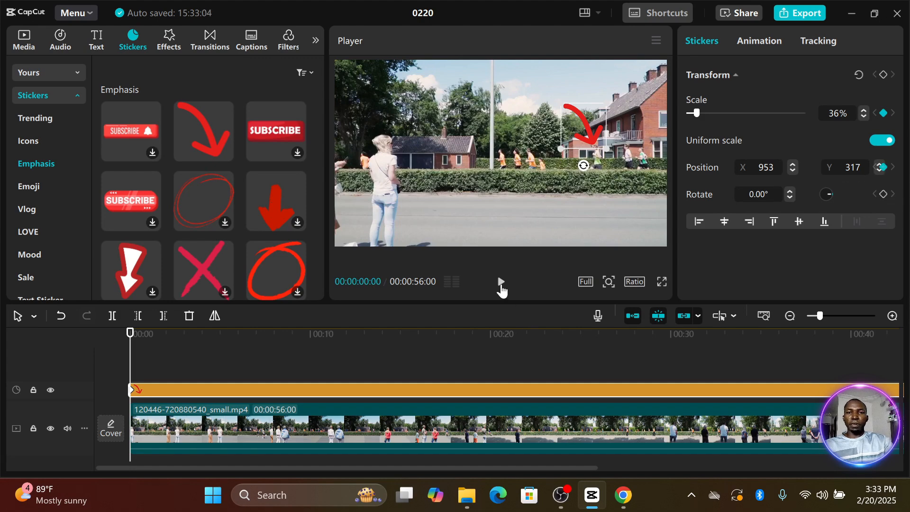
- Keyframe the arrow above the moving runner at about X 772, Y 329 at 00:00:00:18 and X 707, Y 349 at 00:00:00:27
left_click(501, 283)
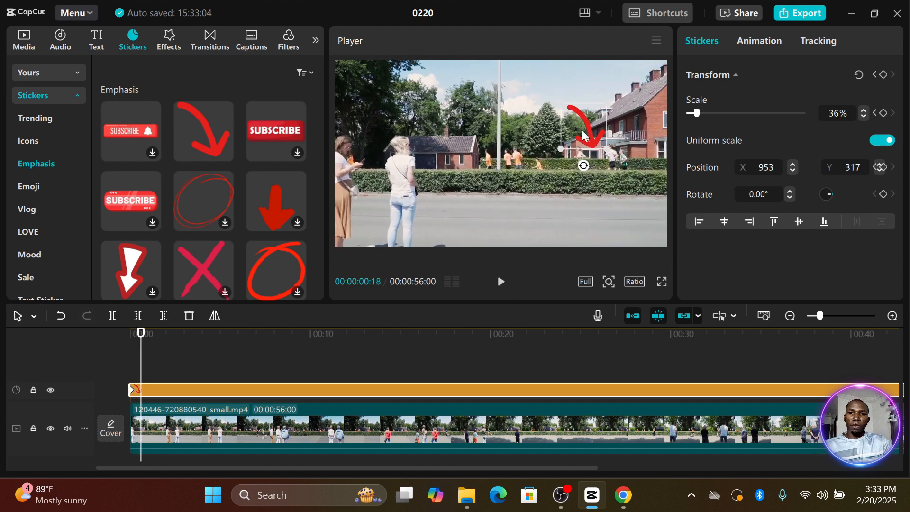
left_click_drag(583, 135, 567, 136)
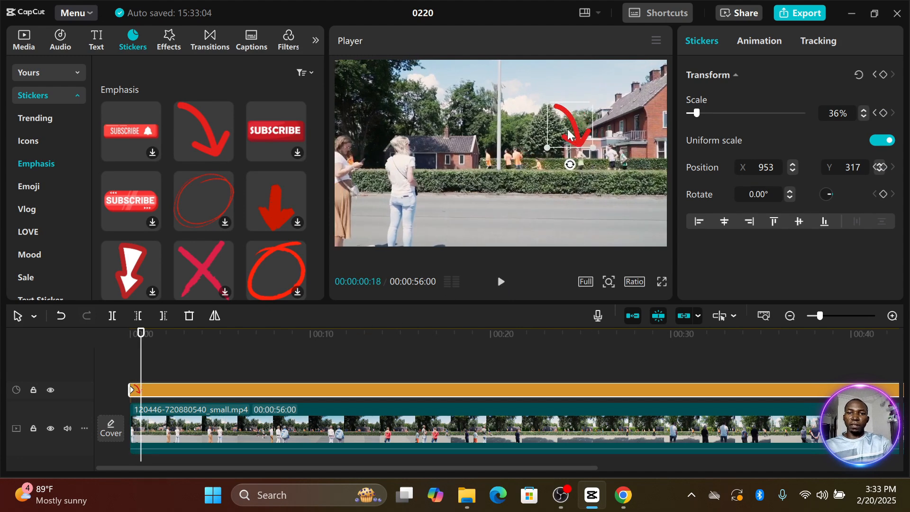
left_click(883, 115)
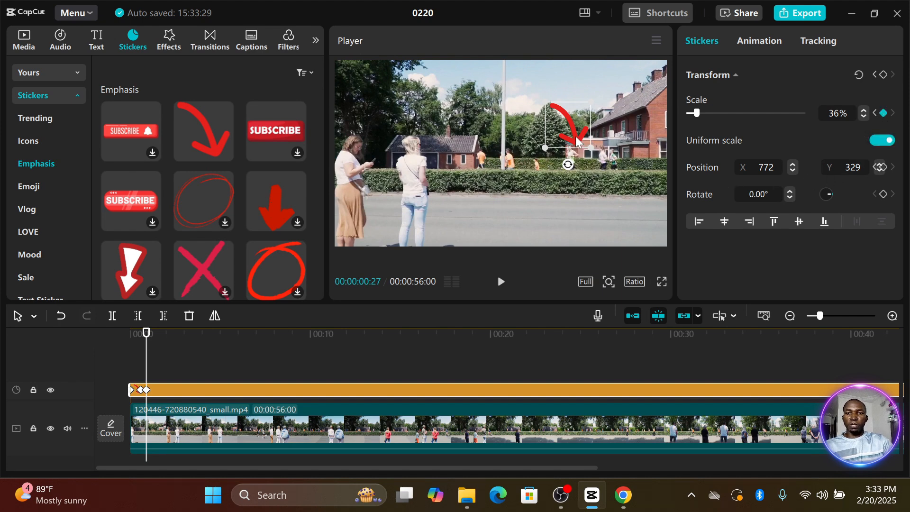
left_click_drag(574, 140, 571, 141)
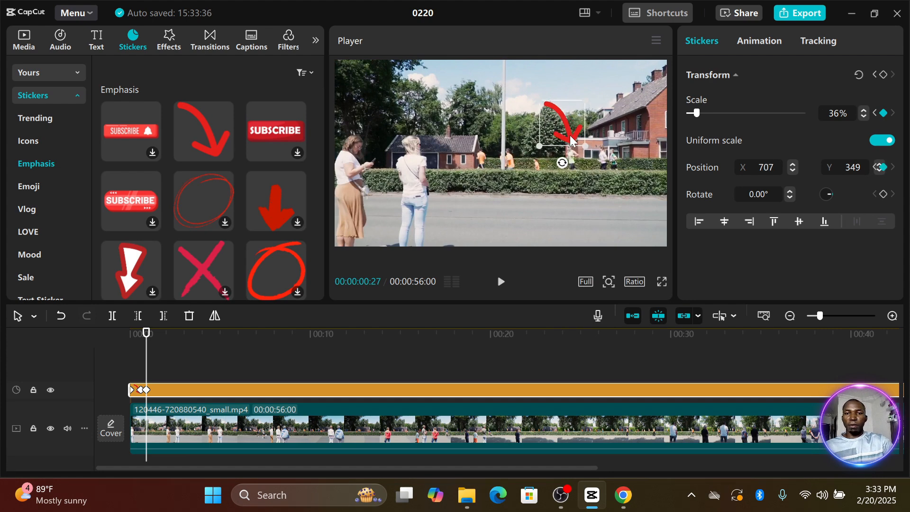
- At 00:00:01:03, move the arrow above the runner to about X 592, Y 345 and add a scale keyframe
key("Right")
key("Right")
key("Right")
key("Right")
key("Right")
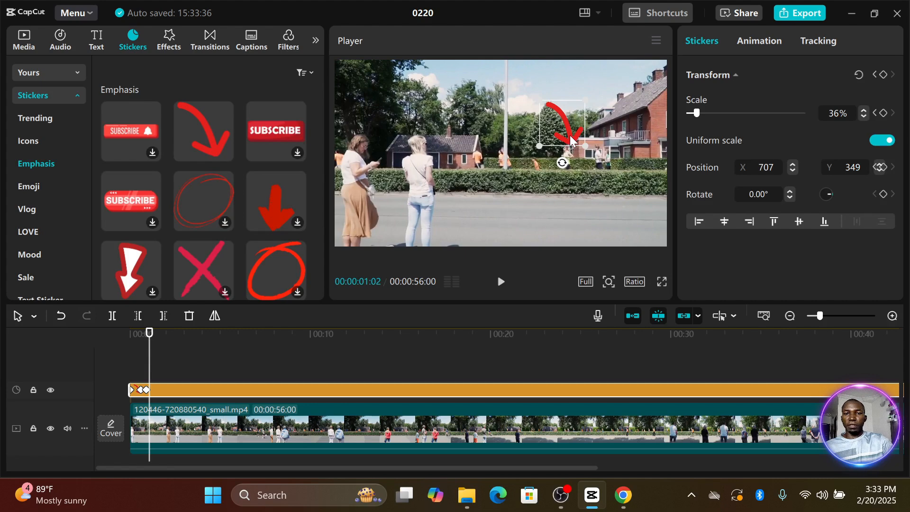
key("Right")
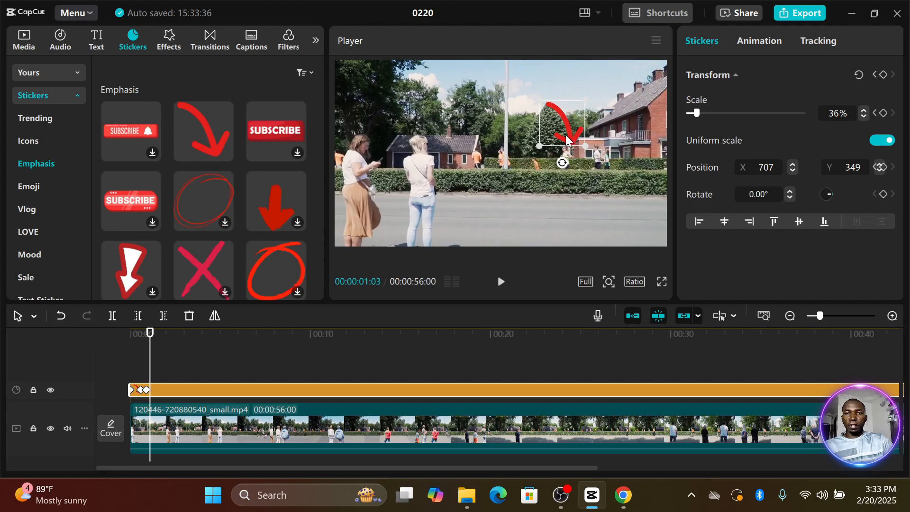
left_click_drag(570, 140, 563, 141)
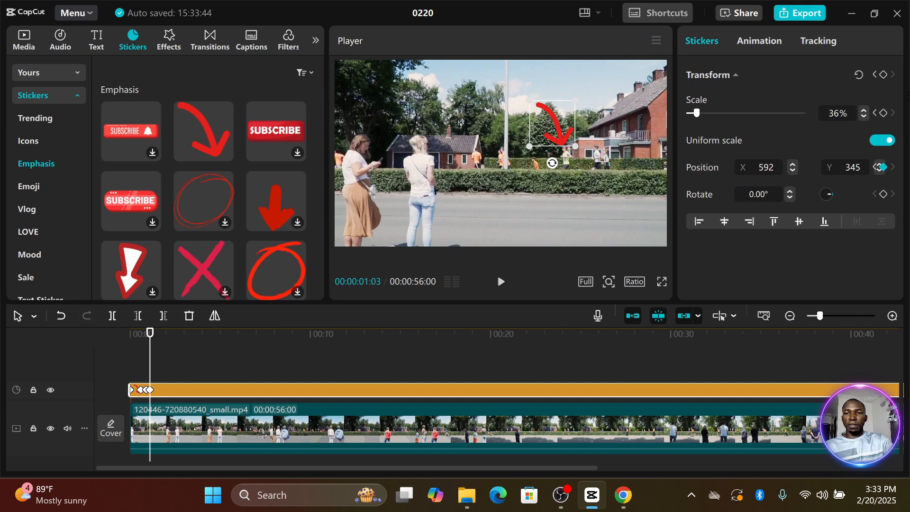
left_click(883, 114)
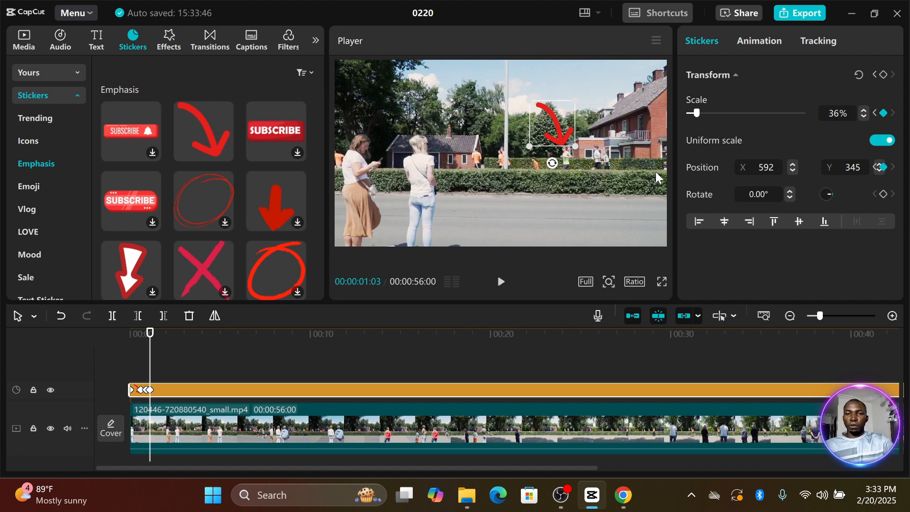
- At 00:00:01:14, move the arrow above the runner to about X 477, Y 382
key("Right")
key("Right")
key("Right")
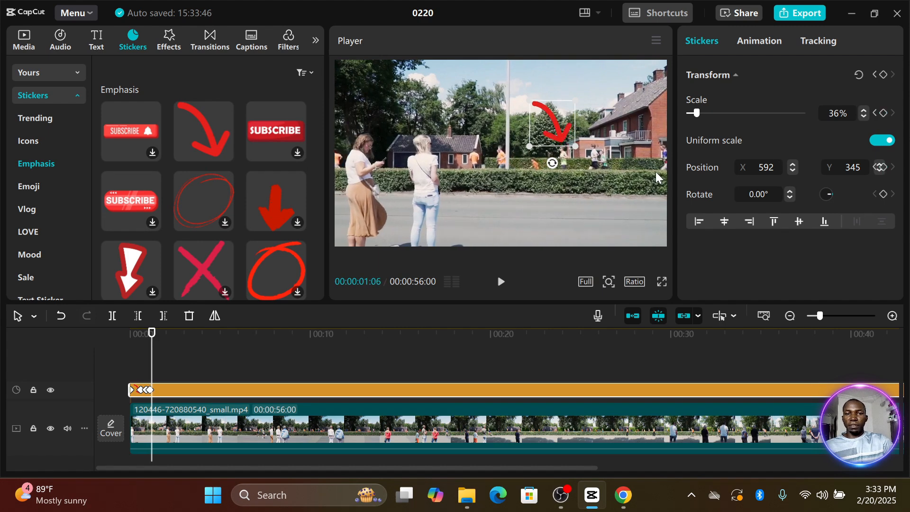
key("Right")
key("Right")
key("Right")
key("Right")
key("Right")
key("Right")
key("Right")
key("Right")
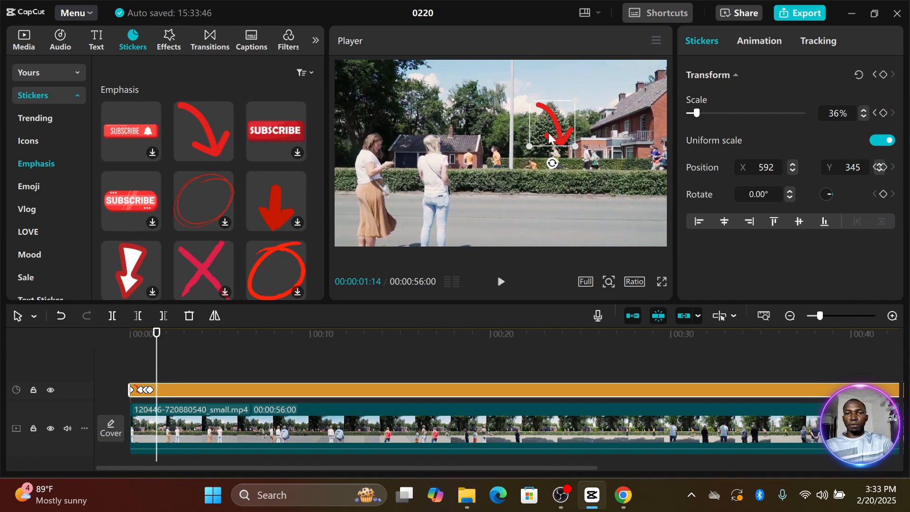
left_click_drag(550, 139, 545, 136)
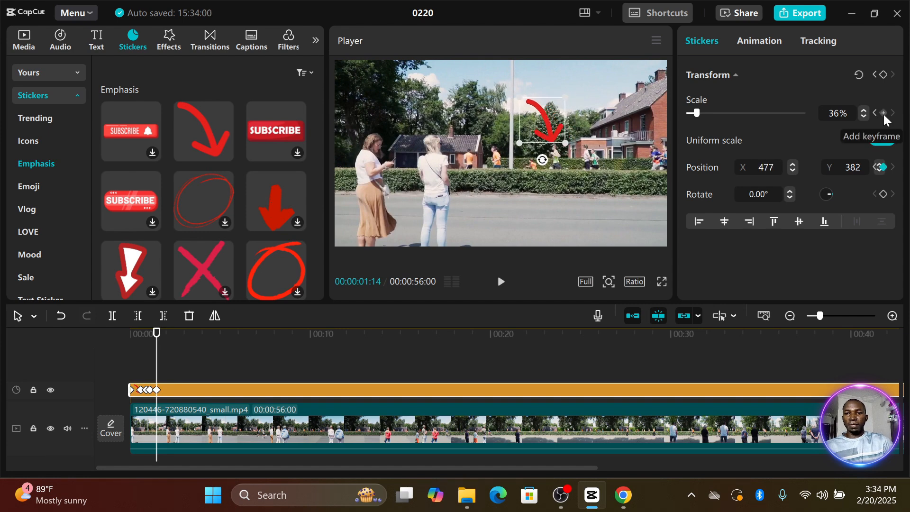
- At 00:00:01:23, shift the arrow left above the runner and add a scale keyframe
key("Right")
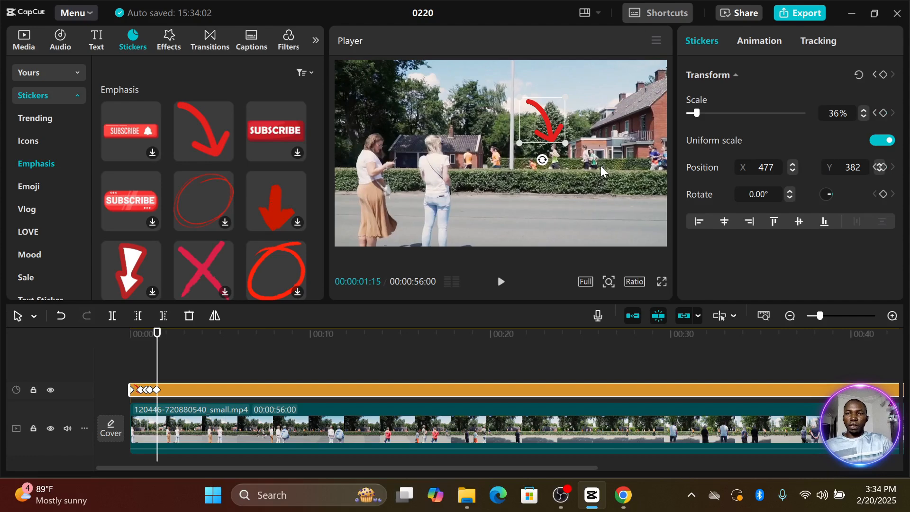
key("Right")
key("Right")
key("Right")
key("Right")
key("Right")
key("Right")
key("Right")
key("Right")
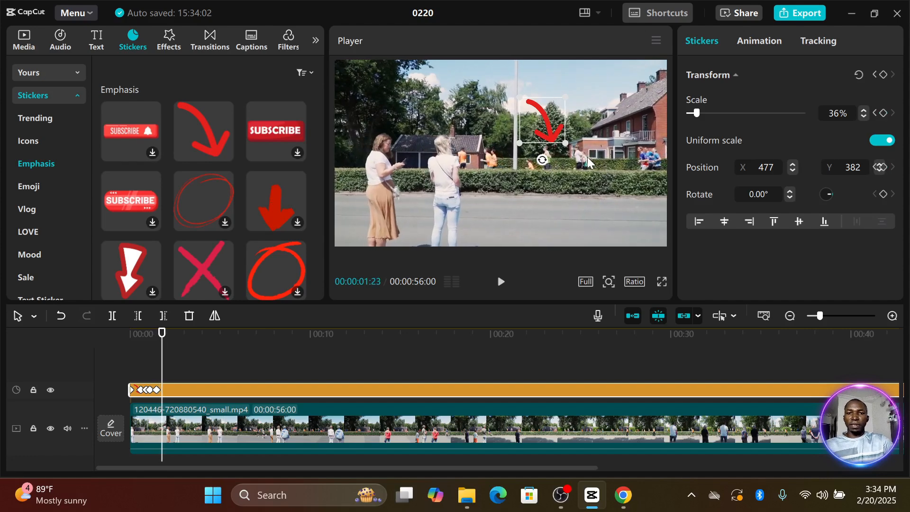
left_click_drag(550, 136, 539, 138)
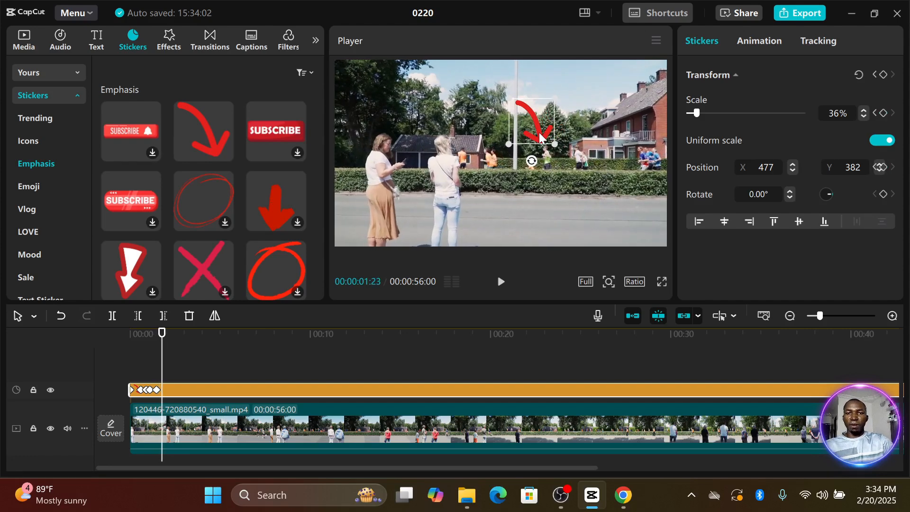
left_click(883, 114)
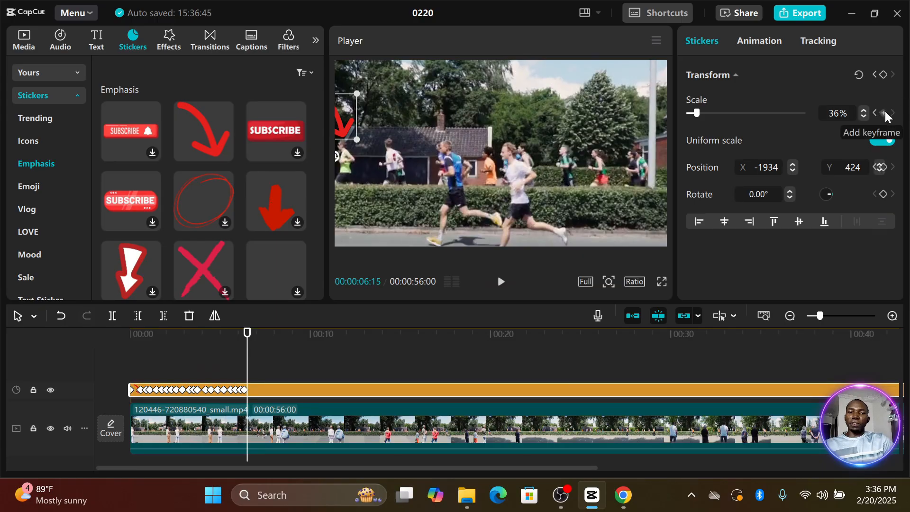
- Add a scale keyframe to the arrow at 00:00:06:15 and play the animation from the start
left_click(884, 113)
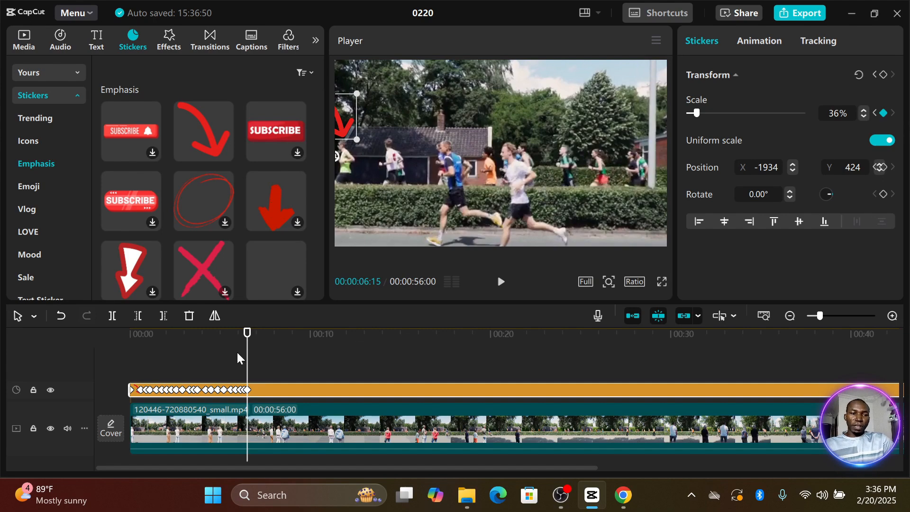
left_click_drag(245, 361, 129, 368)
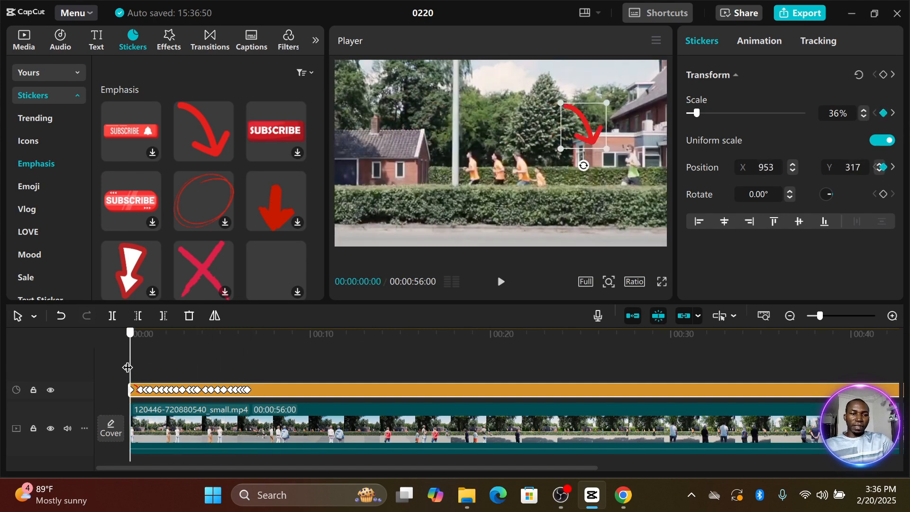
left_click(495, 283)
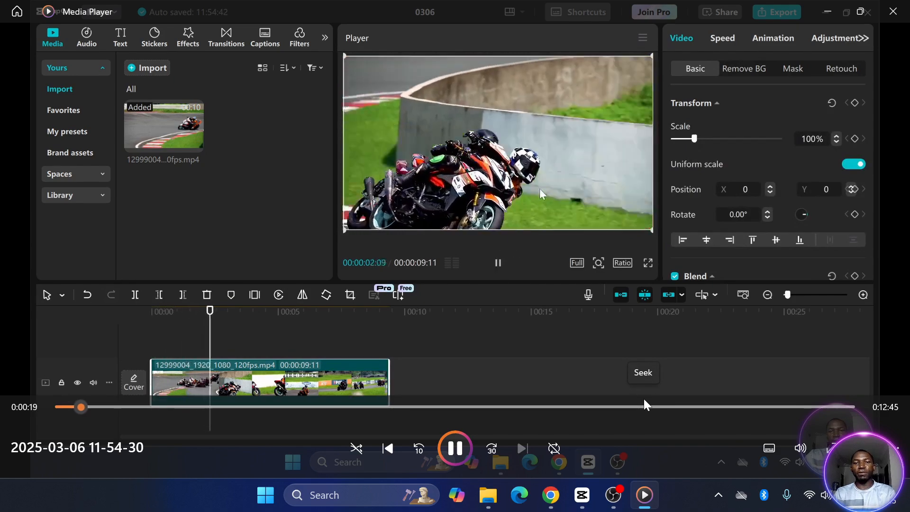
key("Right")
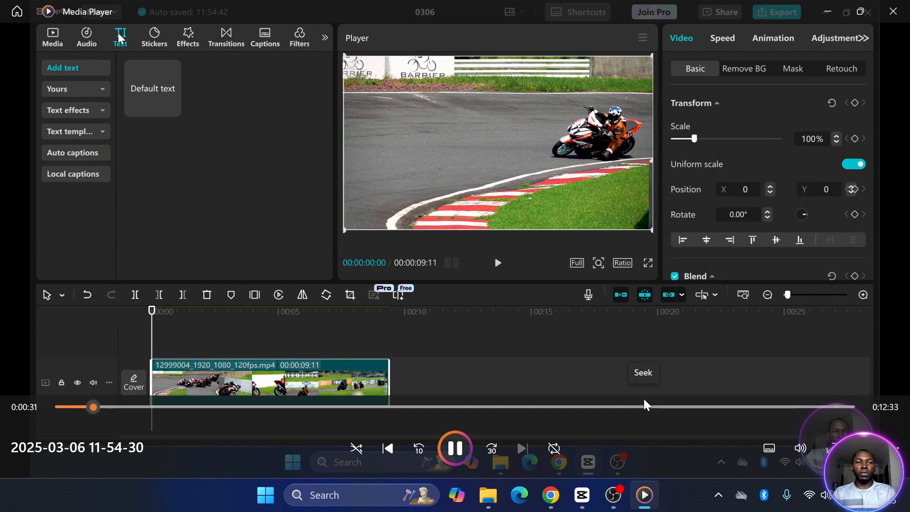